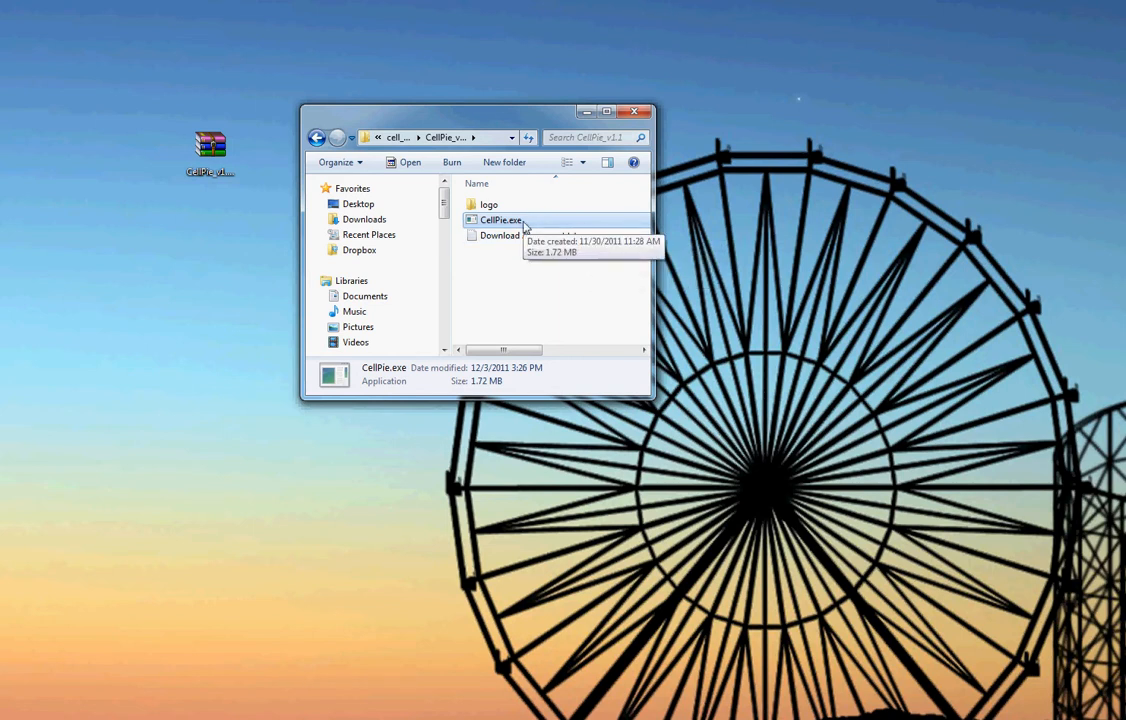
# - Launch CellPie.exe and load the cell image cellpie_1.jpg from the Data (T:) drive
pyautogui.doubleClick(510, 220)
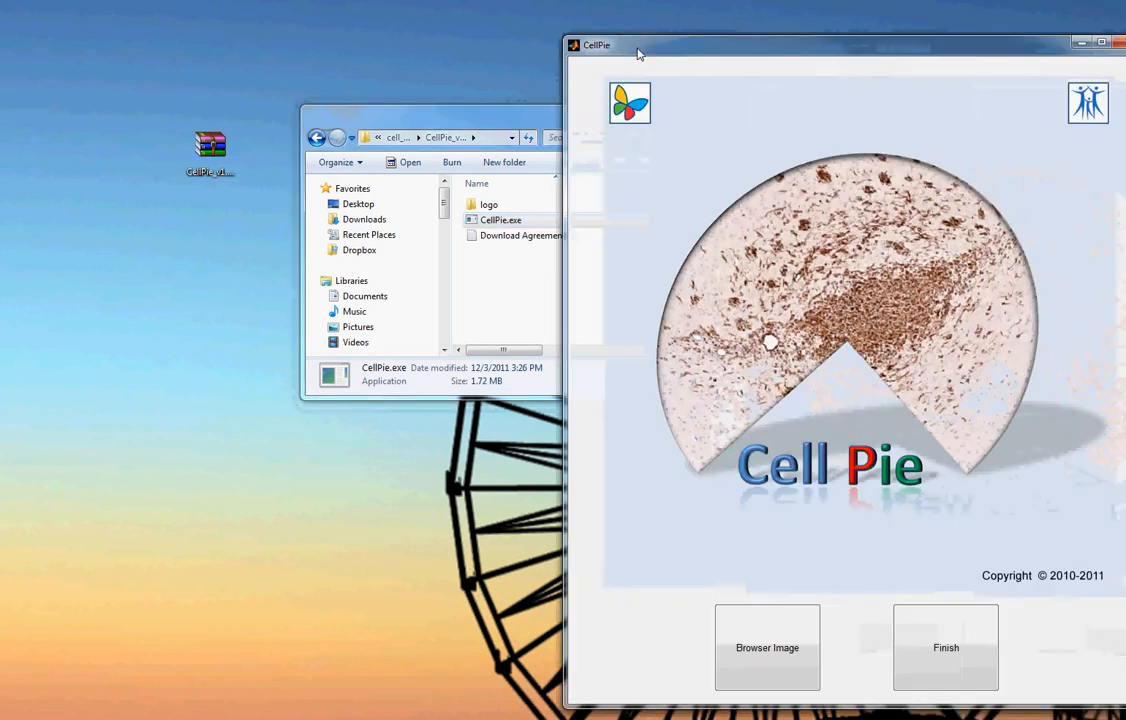
pyautogui.moveTo(638, 53); pyautogui.dragTo(364, 38)
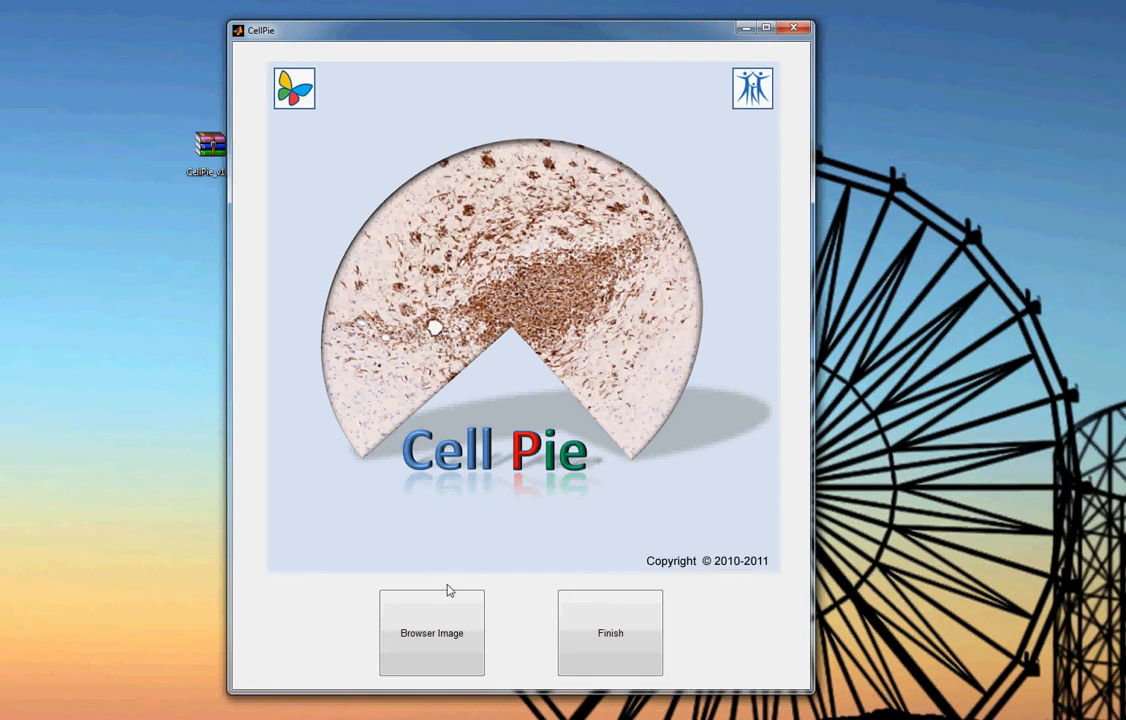
pyautogui.click(424, 633)
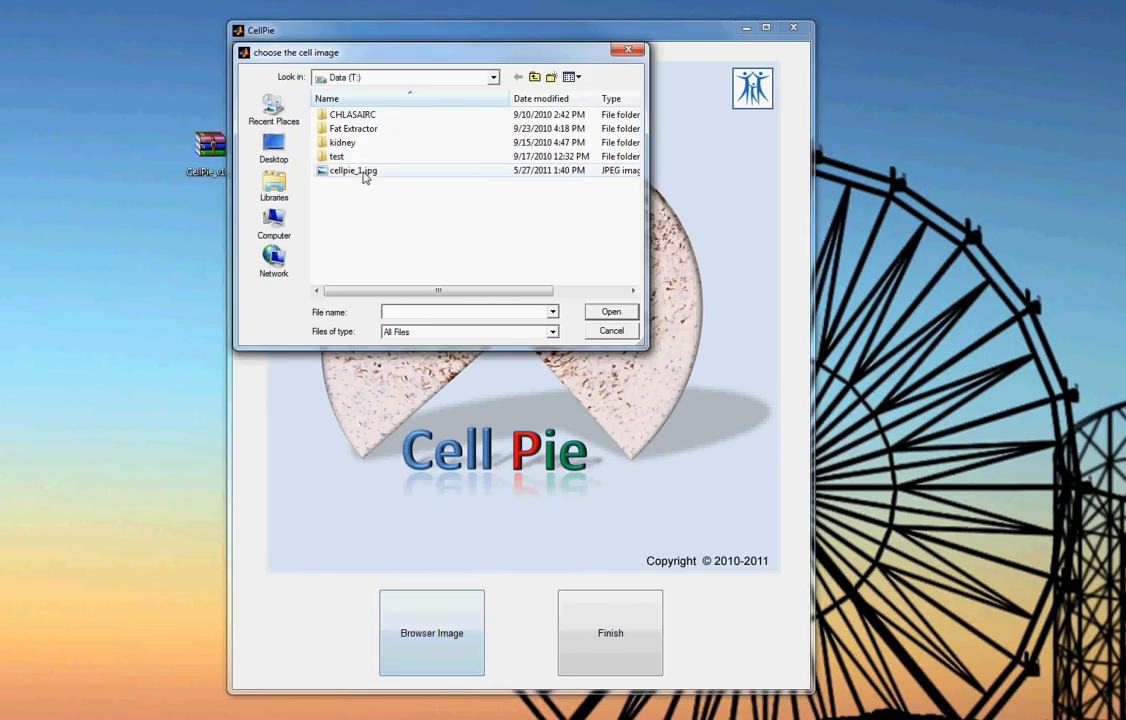
pyautogui.click(360, 171)
pyautogui.click(605, 312)
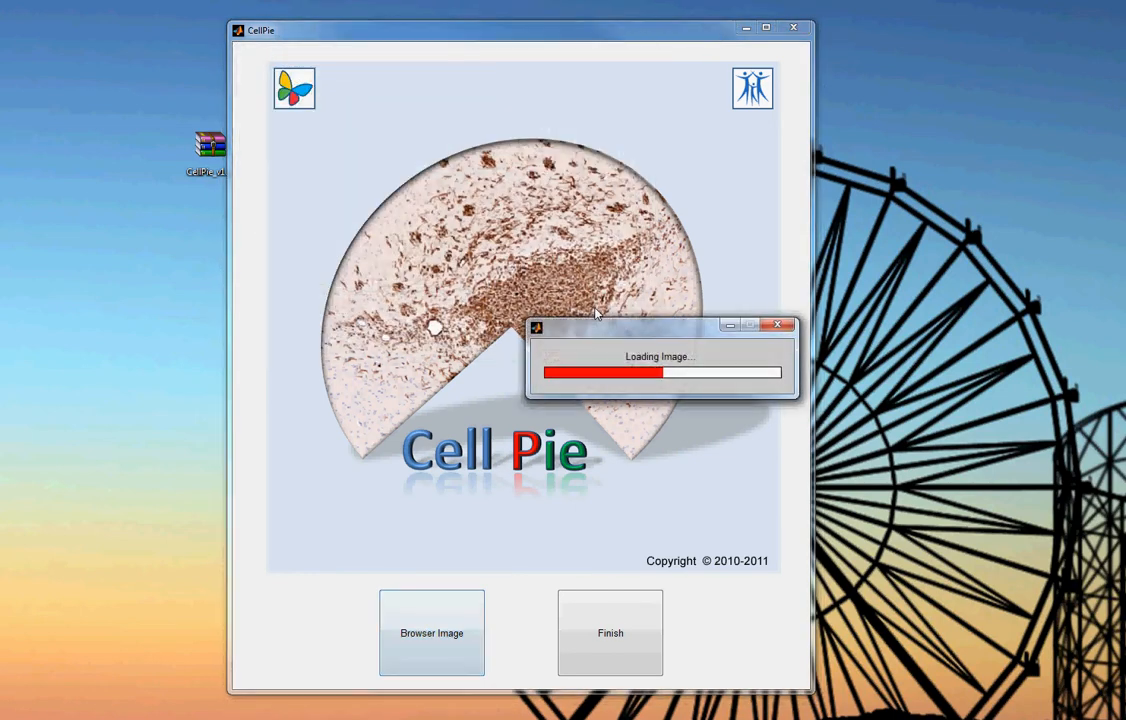
# - Mark the sub-image region on the loaded image and finish the selection to open its analysis window
pyautogui.moveTo(480, 230); pyautogui.dragTo(595, 317)
pyautogui.click(622, 650)
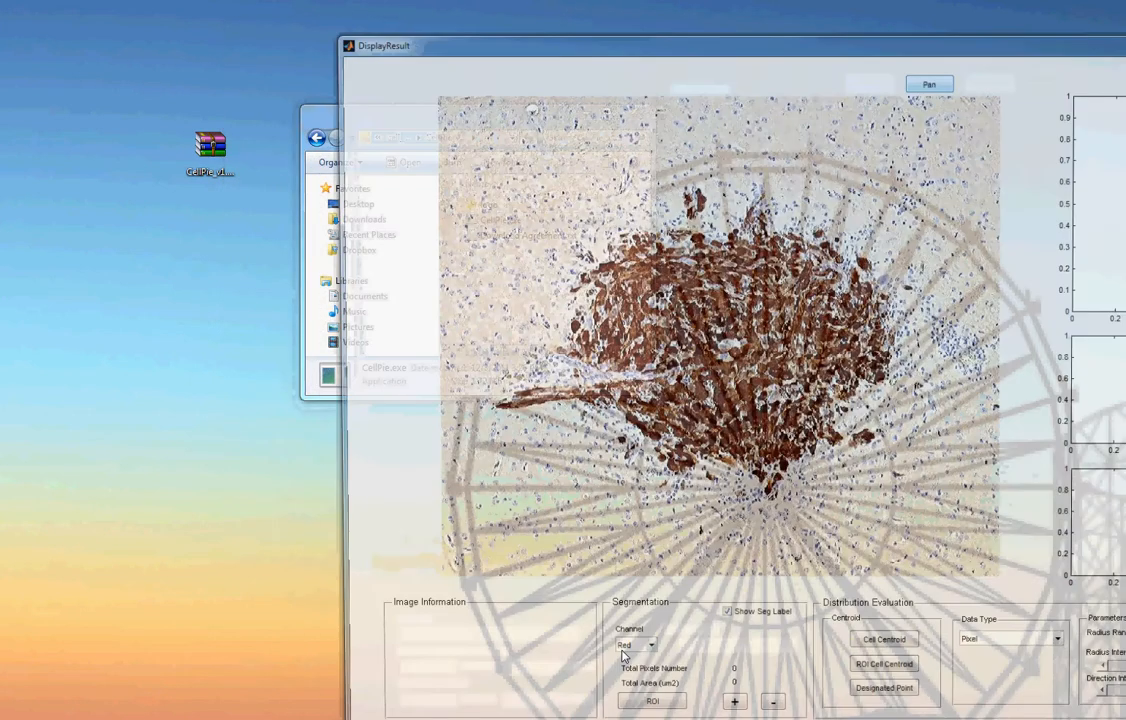
pyautogui.moveTo(696, 50); pyautogui.dragTo(394, 32)
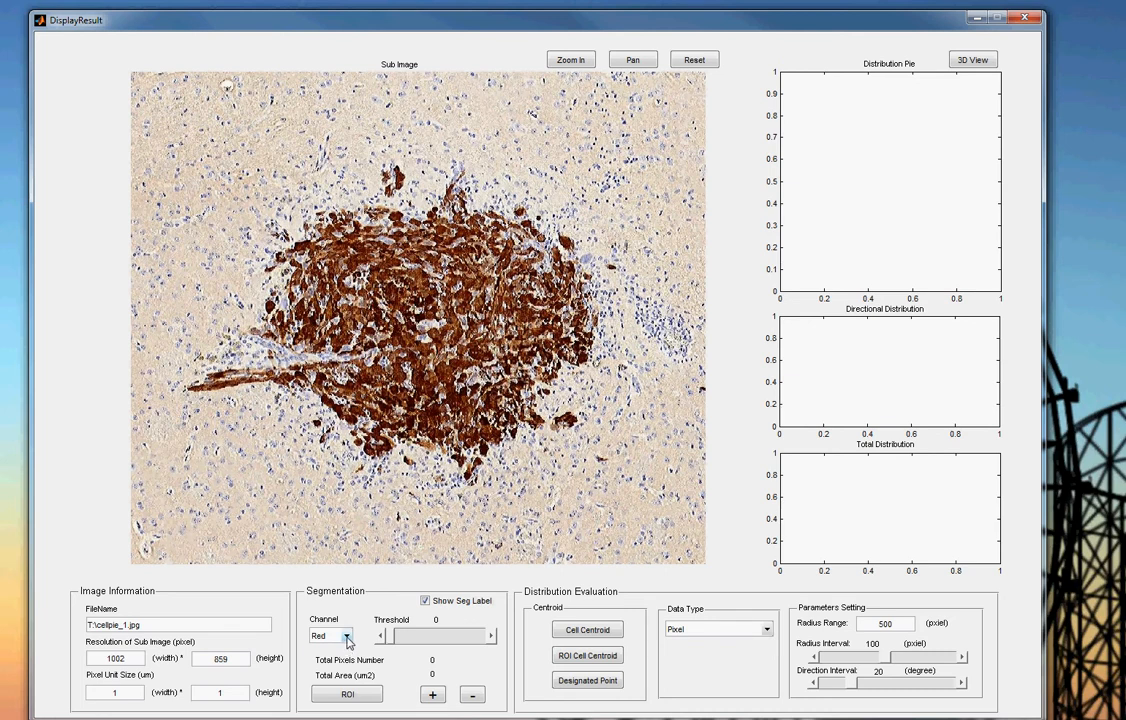
# - Segment the stained cells on the Blue channel with a threshold of about 78.2, and toggle the segmentation label off and on
pyautogui.click(348, 642)
pyautogui.click(335, 677)
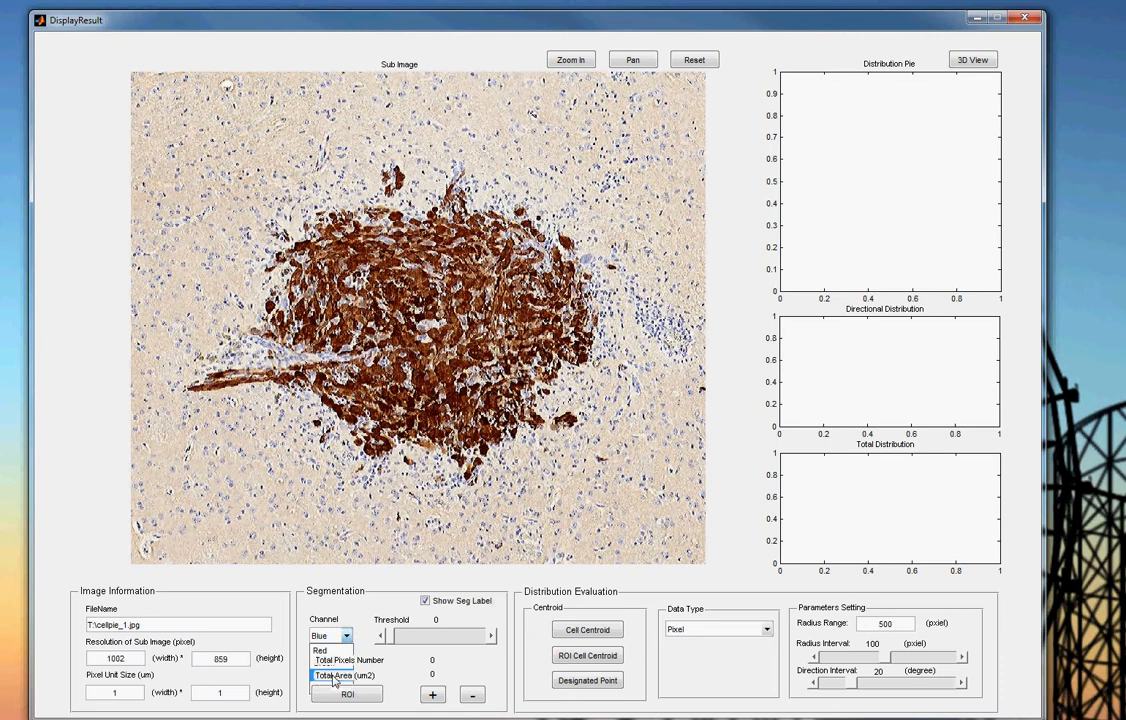
pyautogui.moveTo(396, 636); pyautogui.dragTo(420, 648)
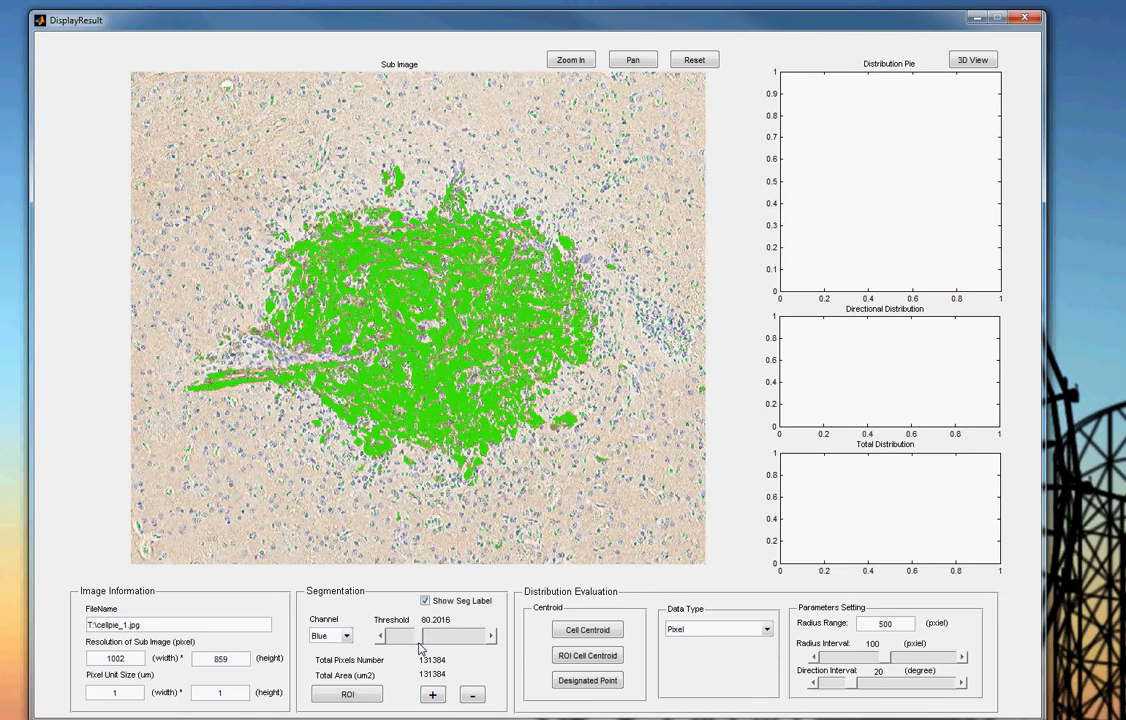
pyautogui.click(380, 637)
pyautogui.click(425, 601)
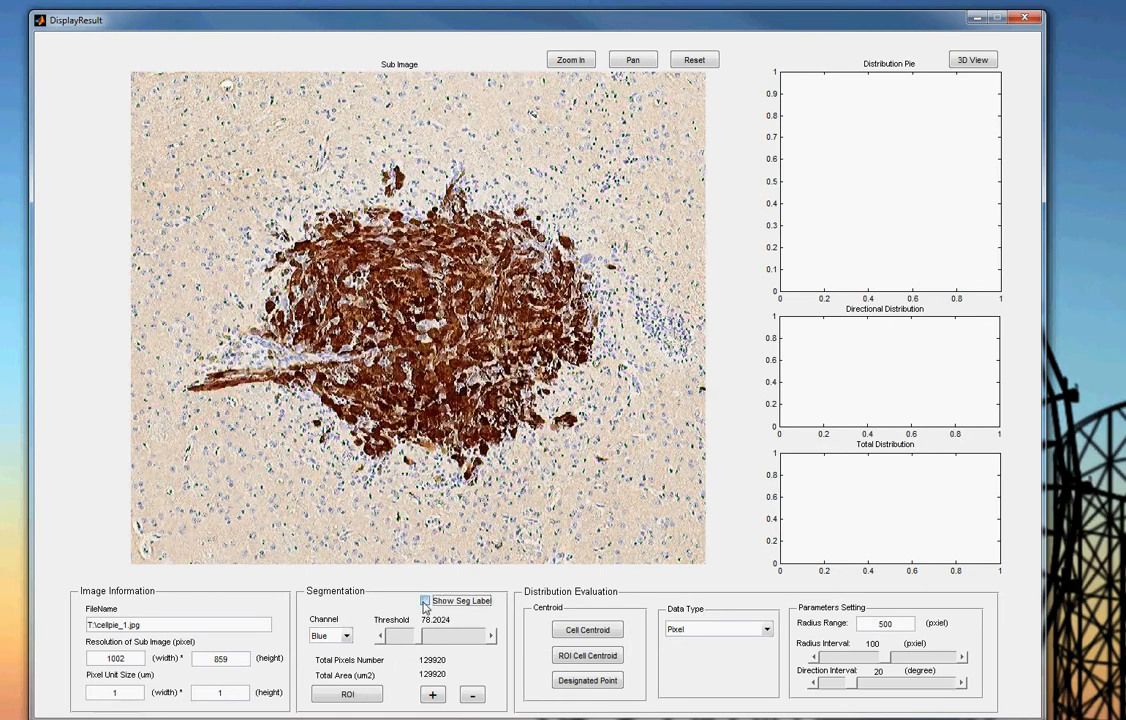
pyautogui.click(425, 602)
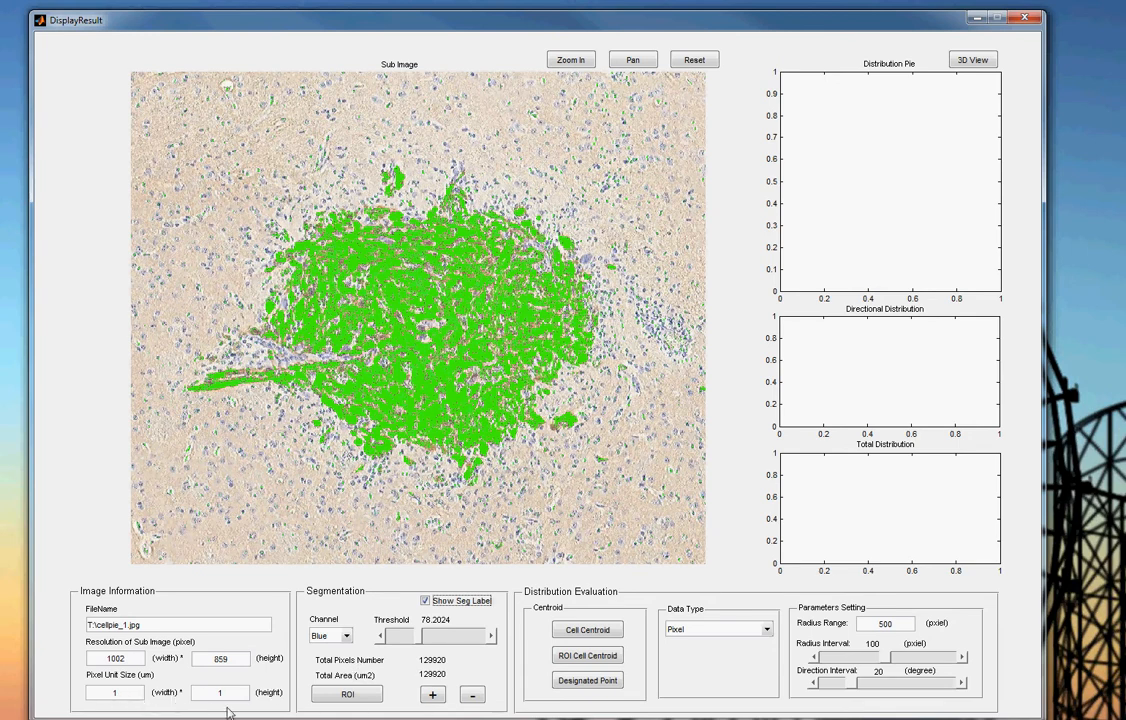
# - Remove the segmentation inside an ROI around the small isolated cluster beside the main cell mass, and add it back with another ROI
pyautogui.click(356, 698)
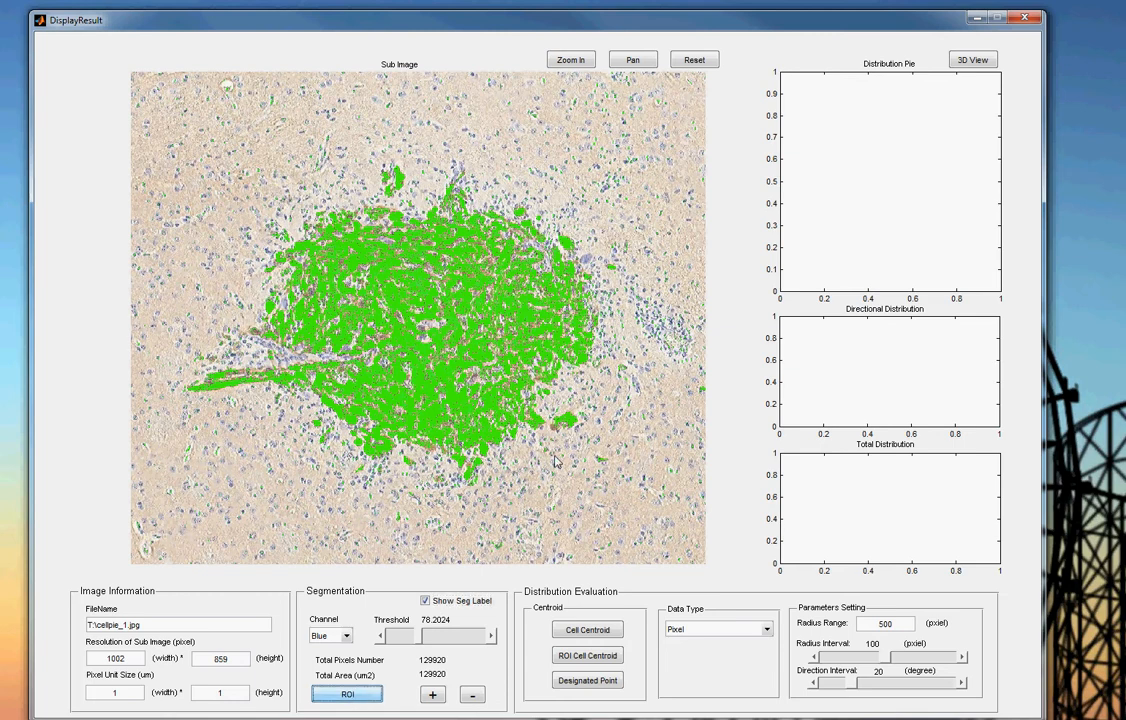
pyautogui.moveTo(571, 399)
pyautogui.mouseDown()
pyautogui.moveTo(628, 470)
pyautogui.moveTo(561, 468)
pyautogui.moveTo(561, 456)
pyautogui.mouseUp()
pyautogui.click(475, 697)
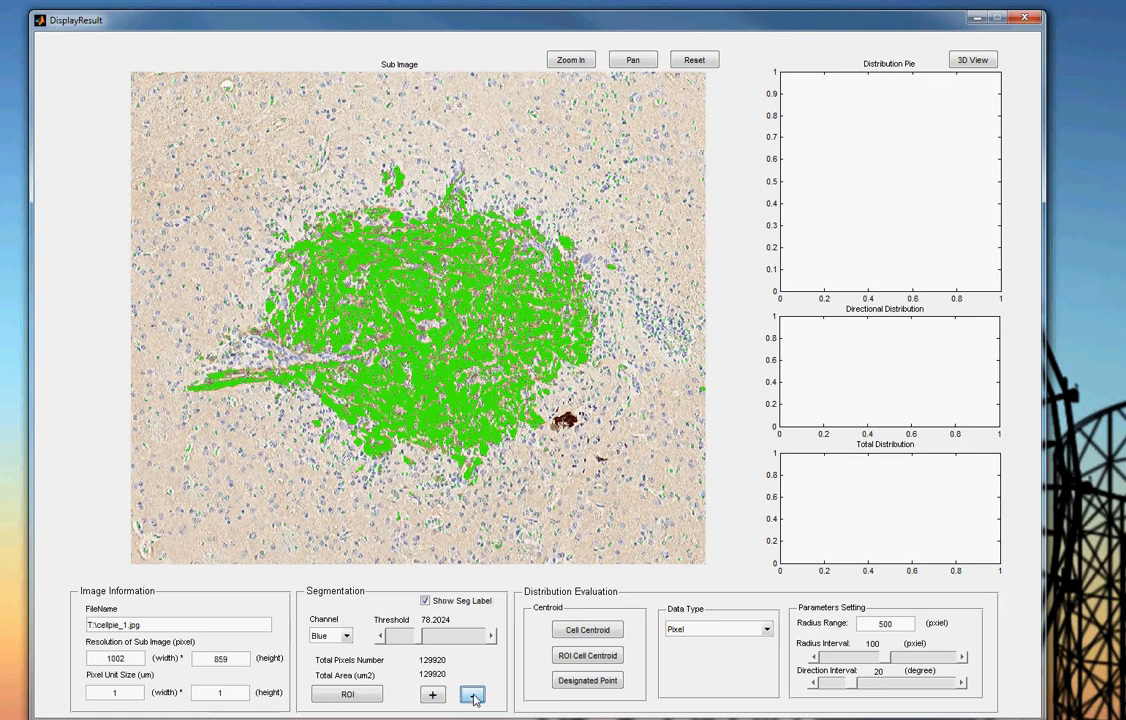
pyautogui.click(362, 700)
pyautogui.click(433, 695)
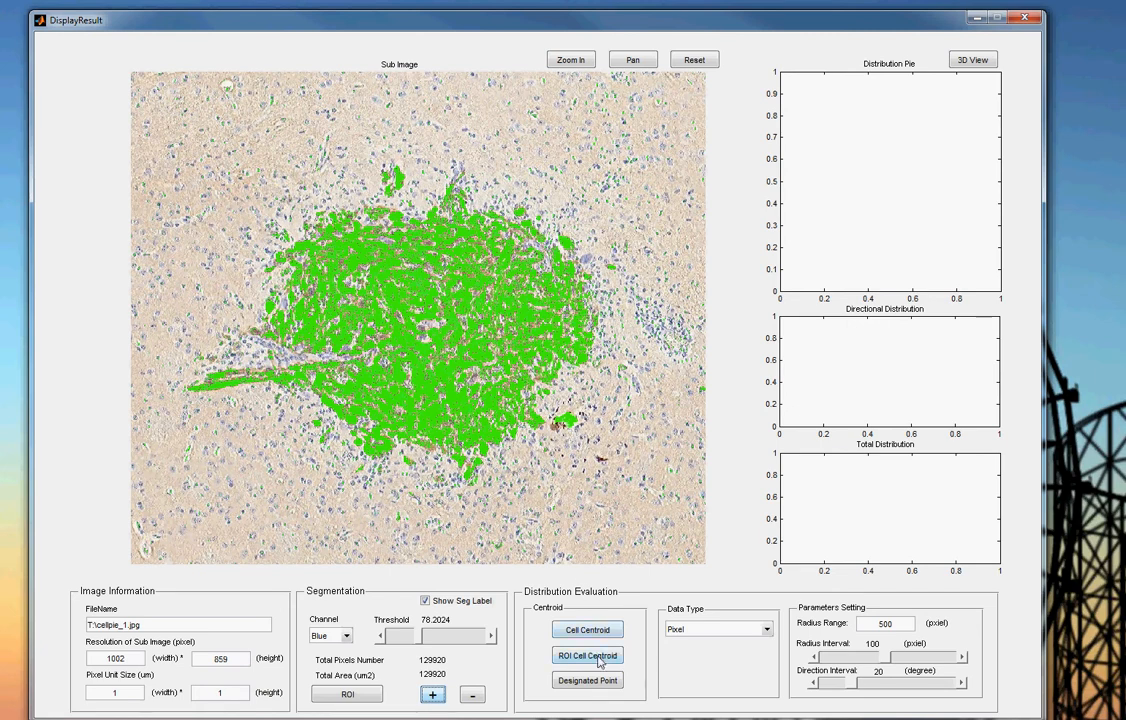
# - Generate the distribution pie around the ROI cell centroid, and activate the designated-point option for the centre
pyautogui.click(596, 657)
pyautogui.moveTo(558, 405)
pyautogui.mouseDown()
pyautogui.moveTo(515, 458)
pyautogui.moveTo(425, 462)
pyautogui.moveTo(368, 365)
pyautogui.moveTo(476, 281)
pyautogui.moveTo(530, 292)
pyautogui.moveTo(558, 405)
pyautogui.mouseUp()
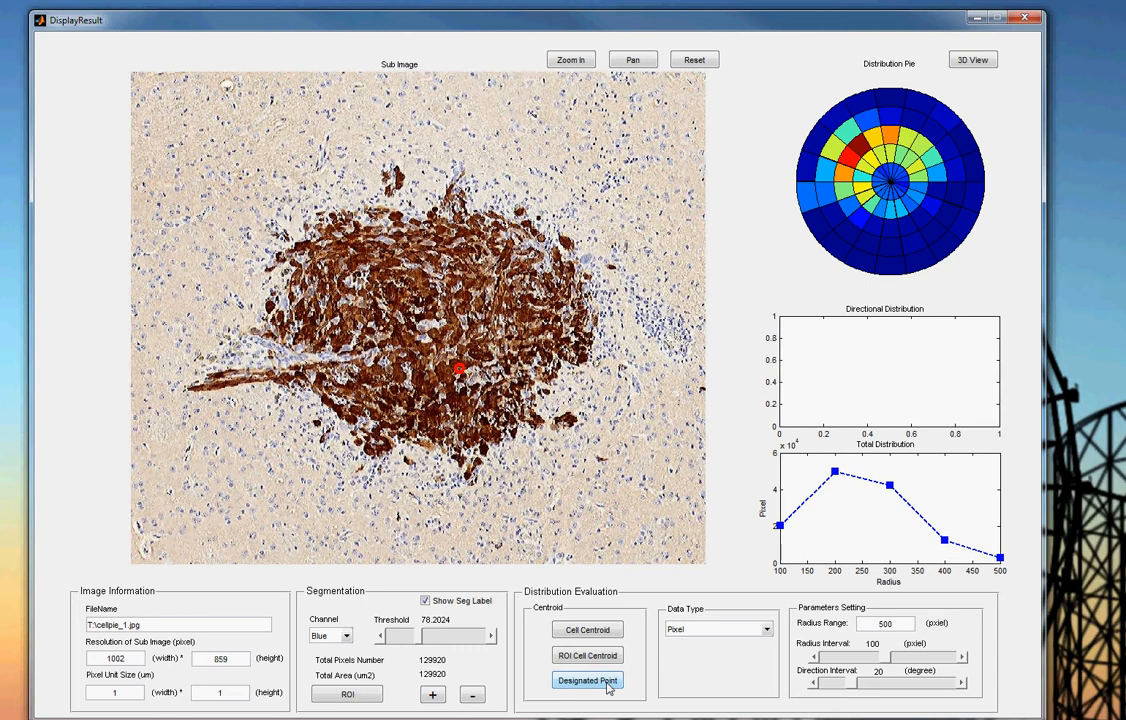
pyautogui.click(606, 684)
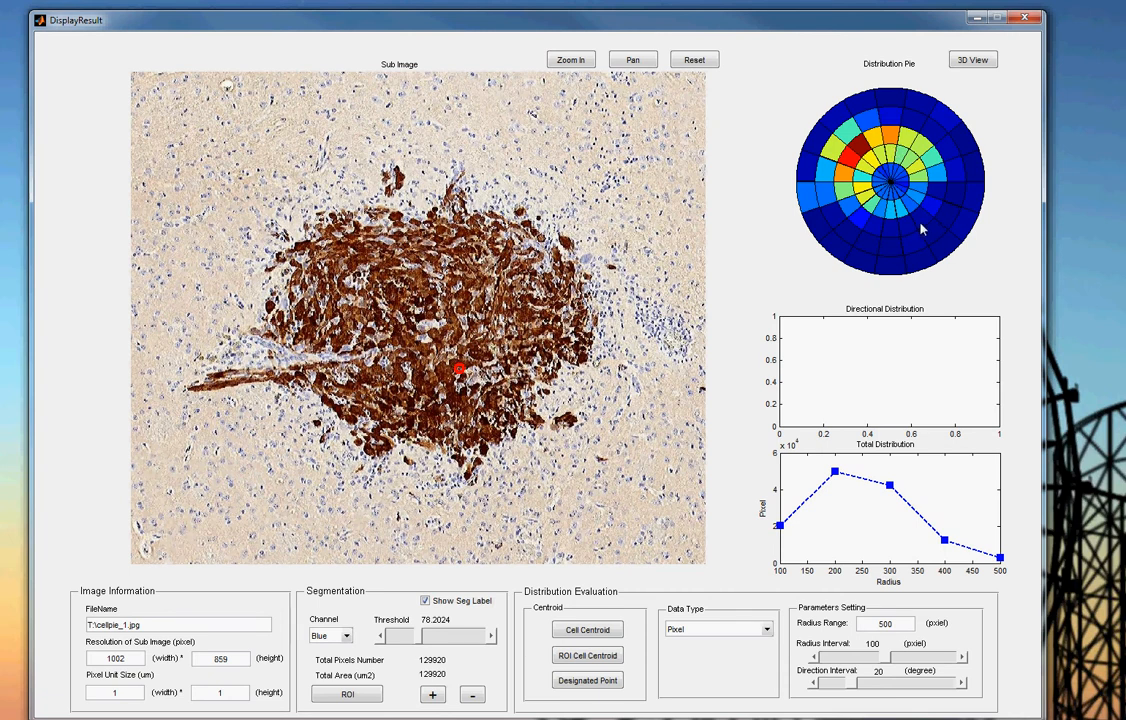
# - Examine the directional distribution of several sectors in the lower half of the distribution pie
pyautogui.click(851, 209)
pyautogui.click(894, 231)
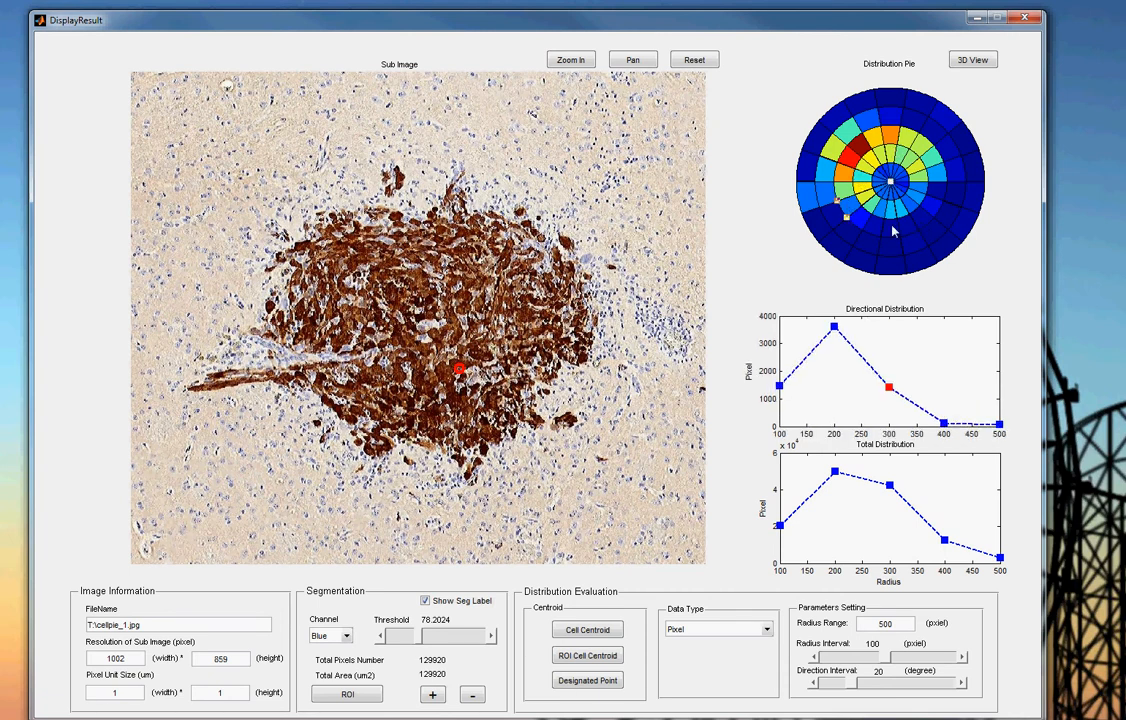
pyautogui.click(892, 227)
pyautogui.click(931, 211)
pyautogui.click(925, 235)
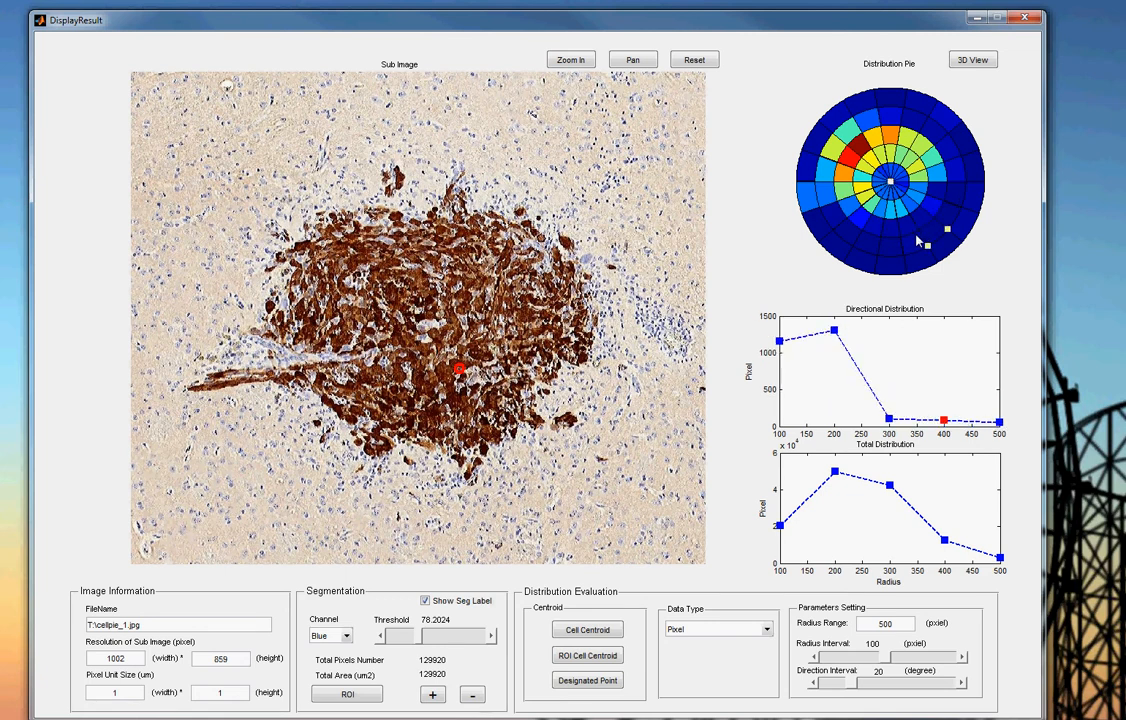
pyautogui.click(869, 226)
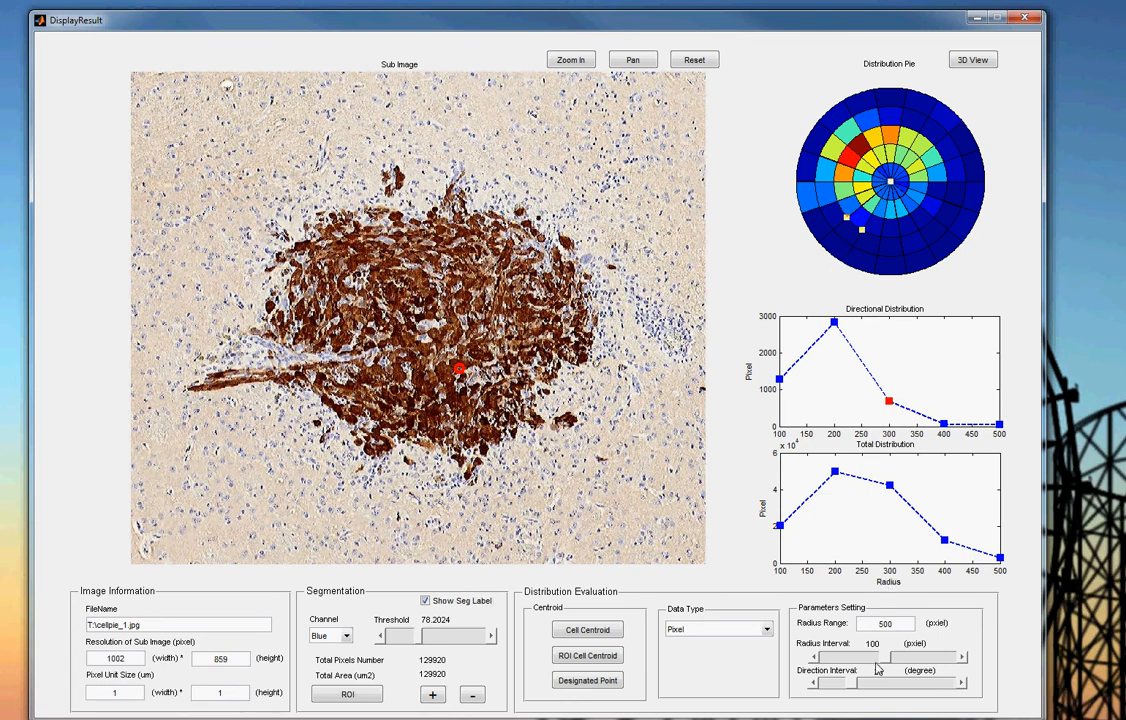
# - Set the distribution's radius interval to 50 pixels, direction interval to 10 degrees and radius range to 400 pixels
pyautogui.moveTo(885, 660); pyautogui.dragTo(876, 630)
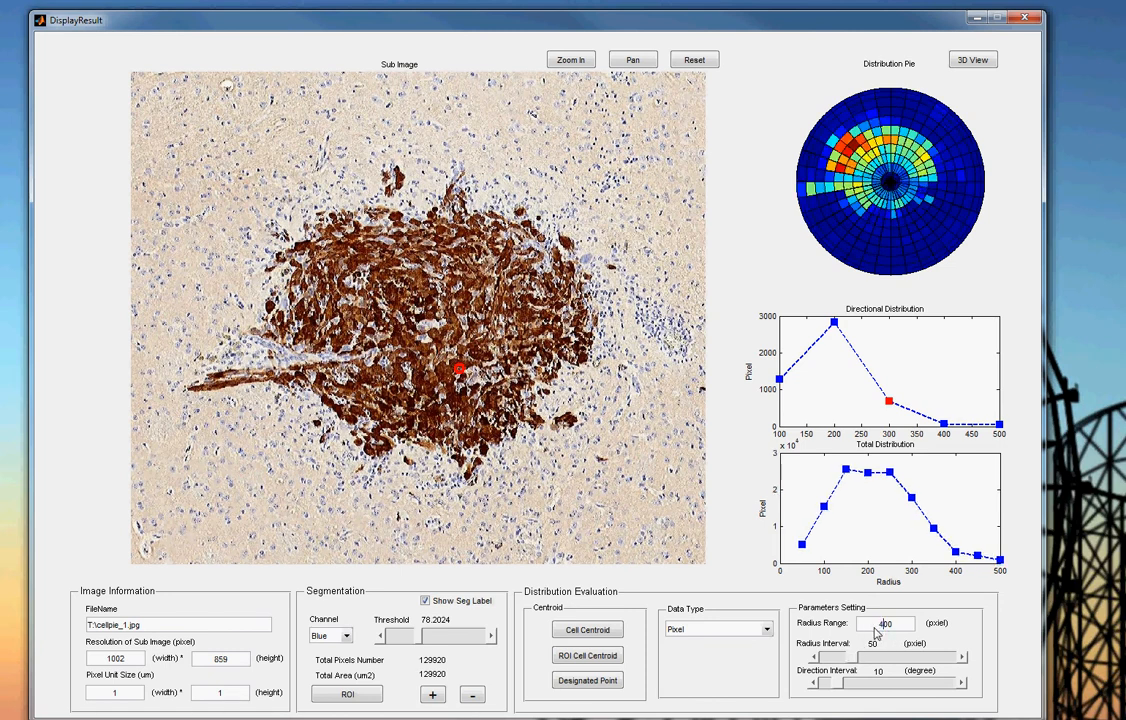
pyautogui.write('4')
pyautogui.press('Return')
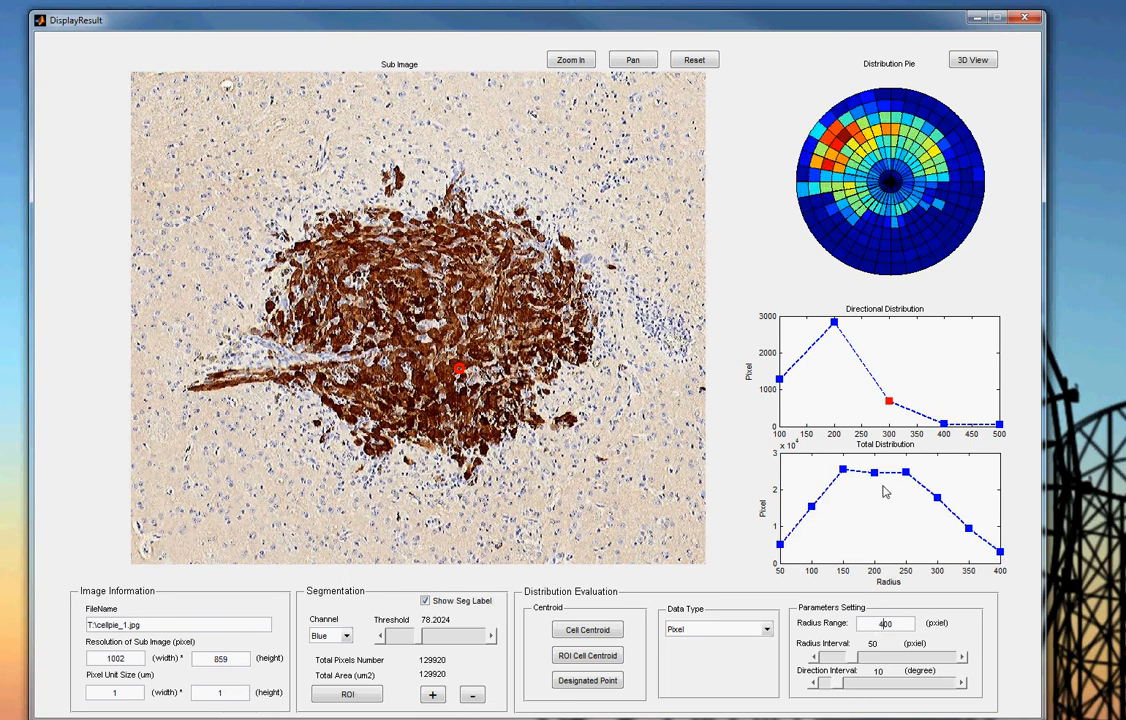
# - Review the available data types for the distribution evaluation and keep Pixel selected
pyautogui.click(768, 633)
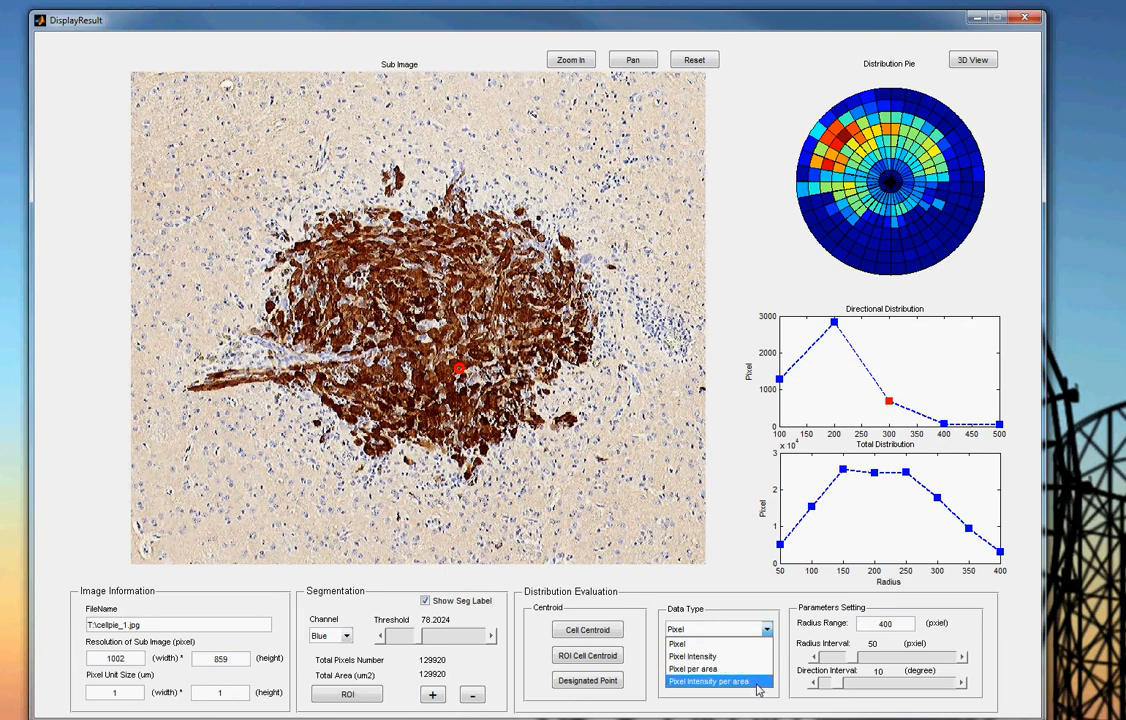
pyautogui.click(690, 644)
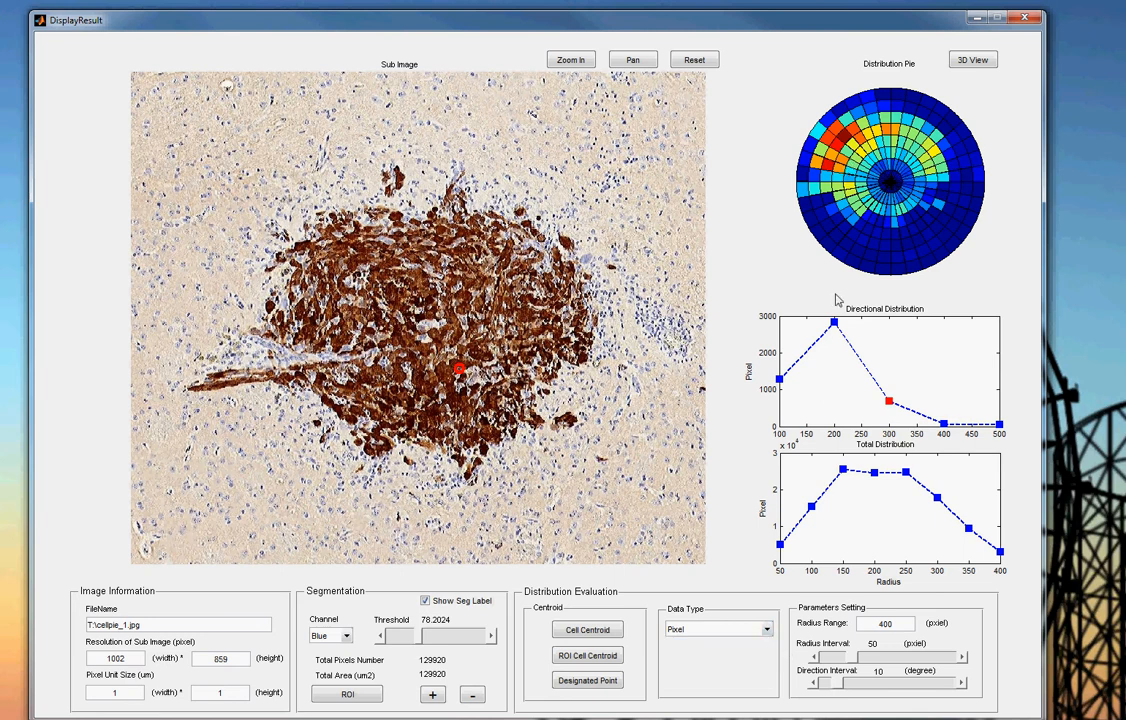
pyautogui.click(766, 629)
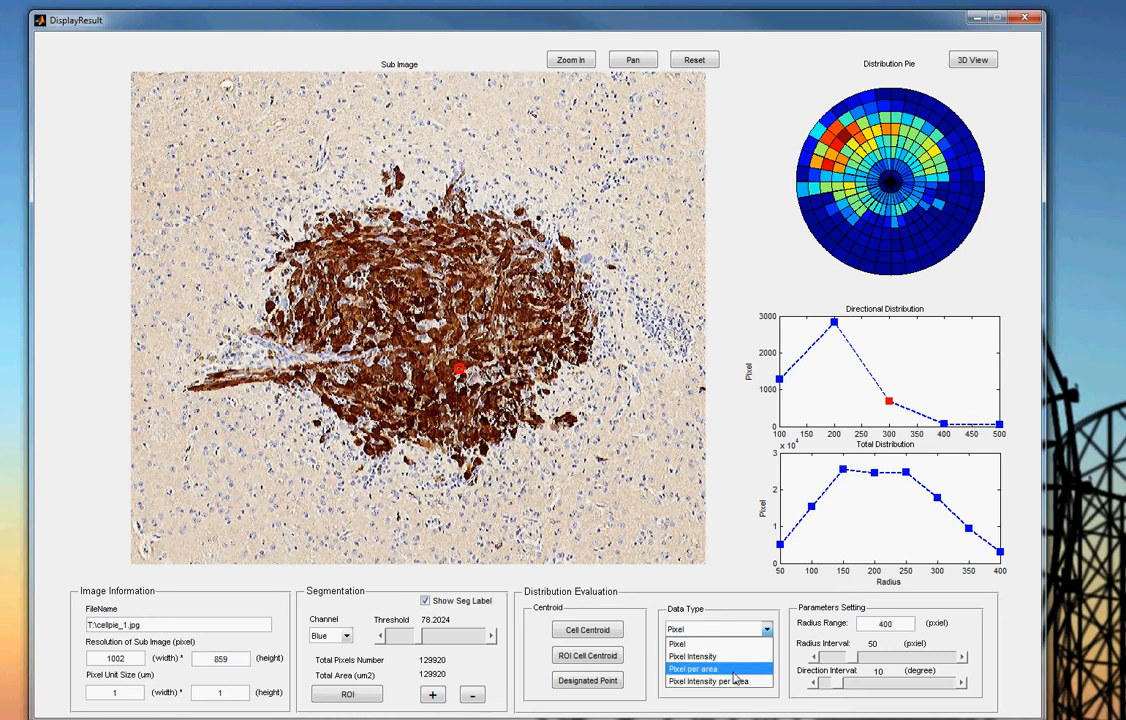
pyautogui.click(786, 669)
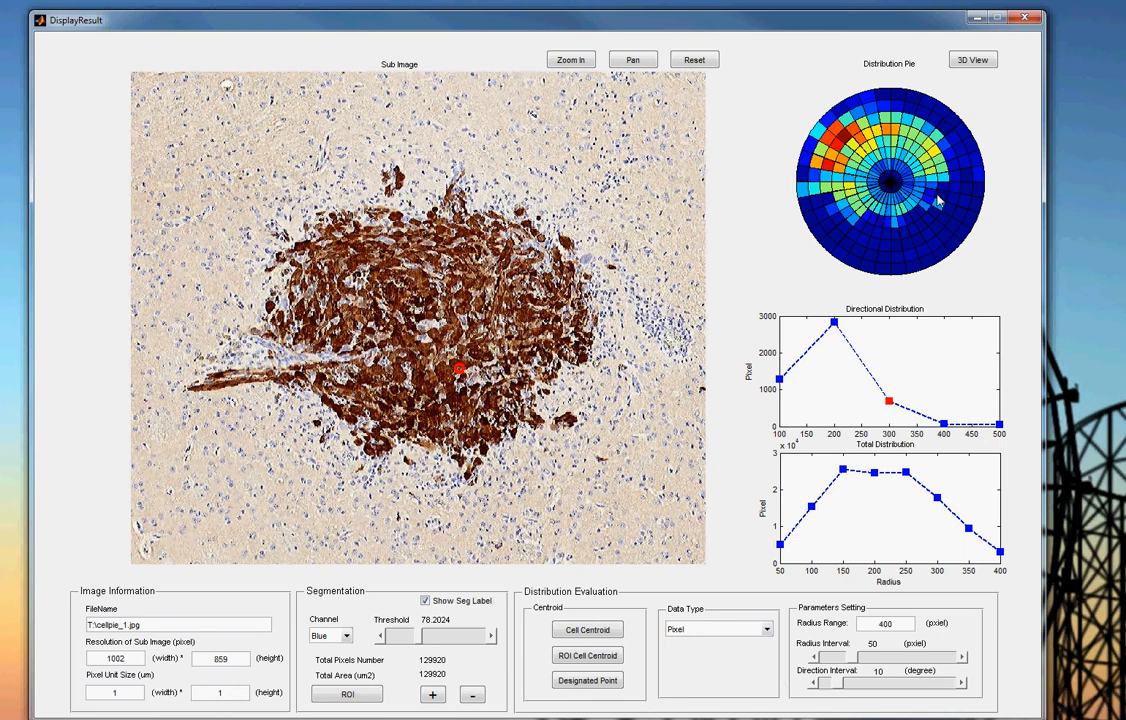
# - Open the distribution pie in 3D and rotate the surface plot through a top-down view to an oblique angle
pyautogui.click(975, 63)
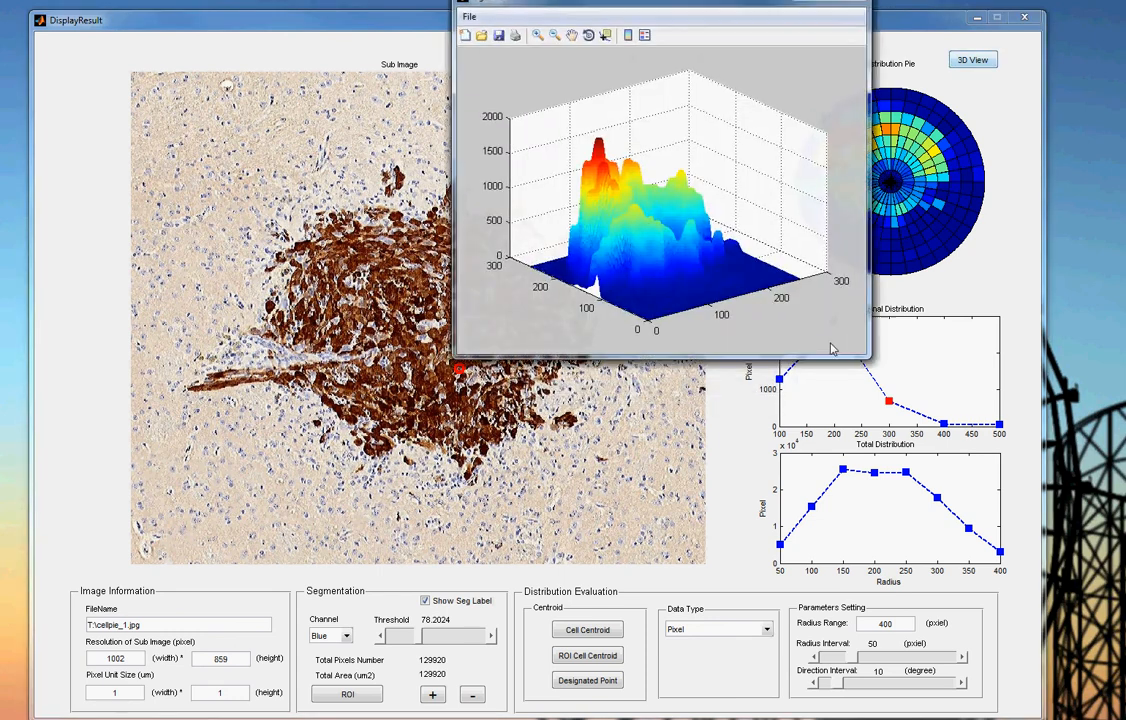
pyautogui.moveTo(699, 4); pyautogui.dragTo(657, 174)
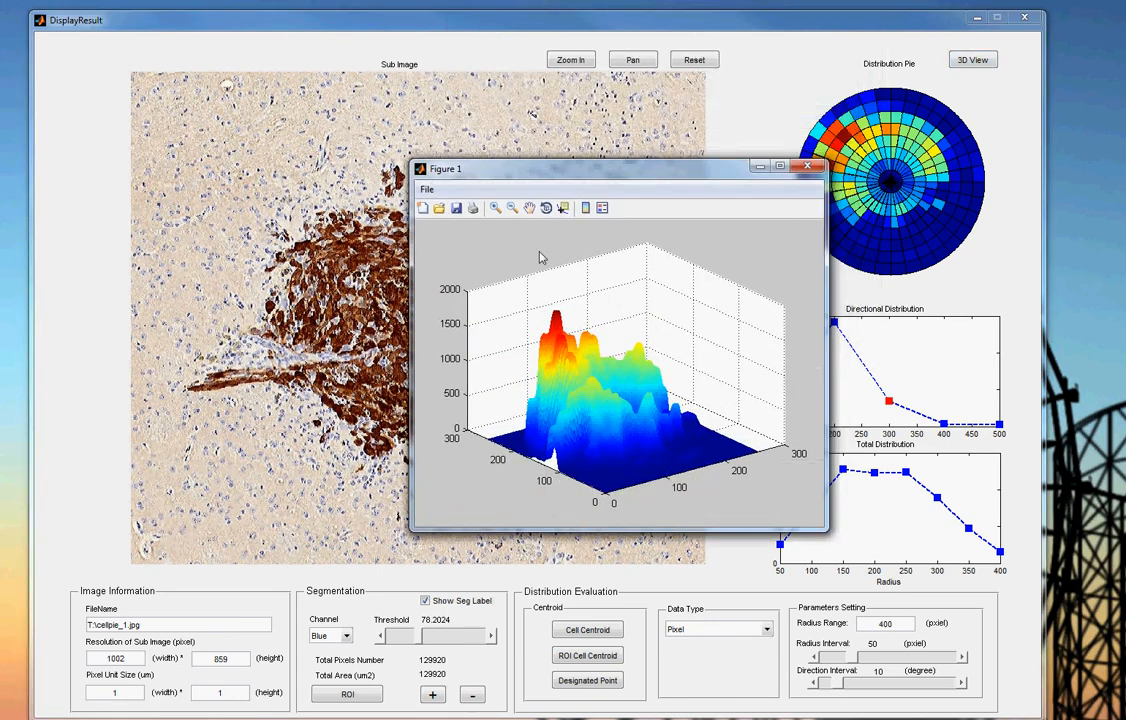
pyautogui.click(546, 207)
pyautogui.moveTo(664, 385); pyautogui.dragTo(610, 440)
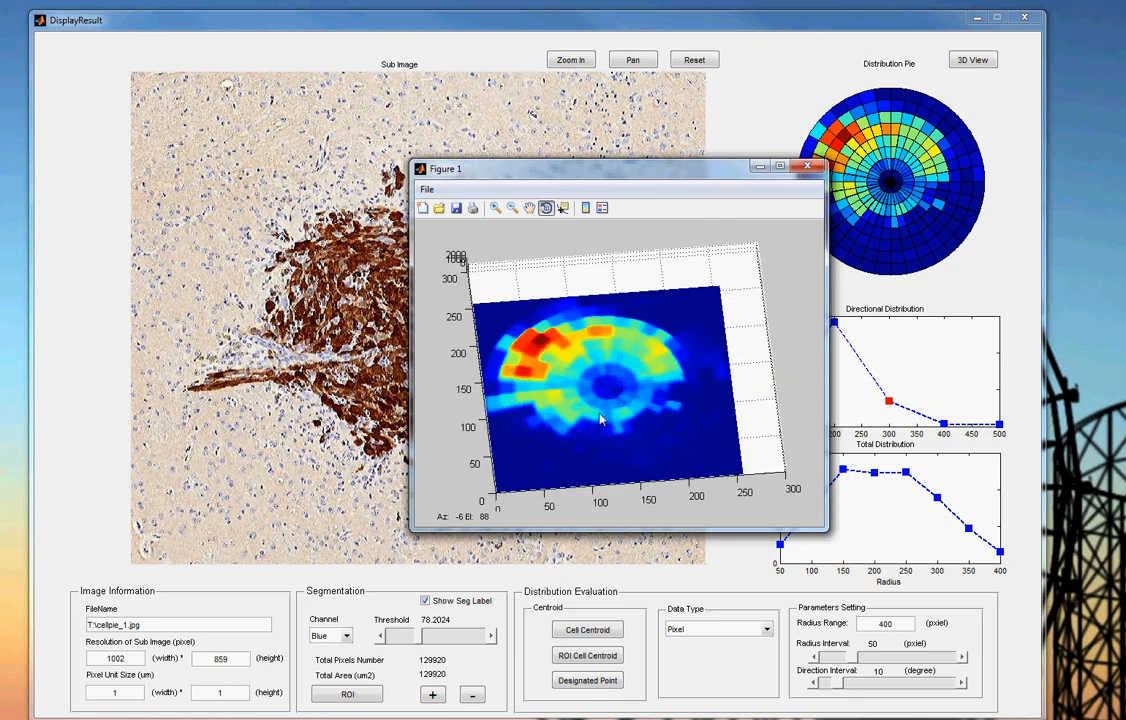
pyautogui.moveTo(504, 311); pyautogui.dragTo(536, 330)
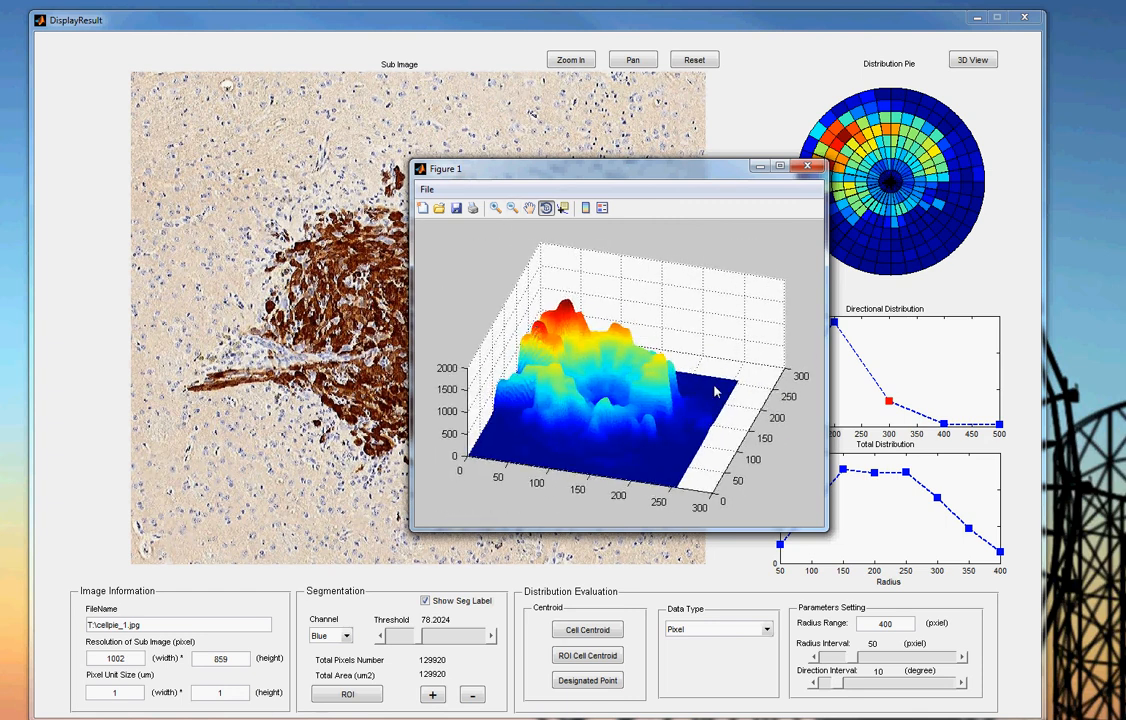